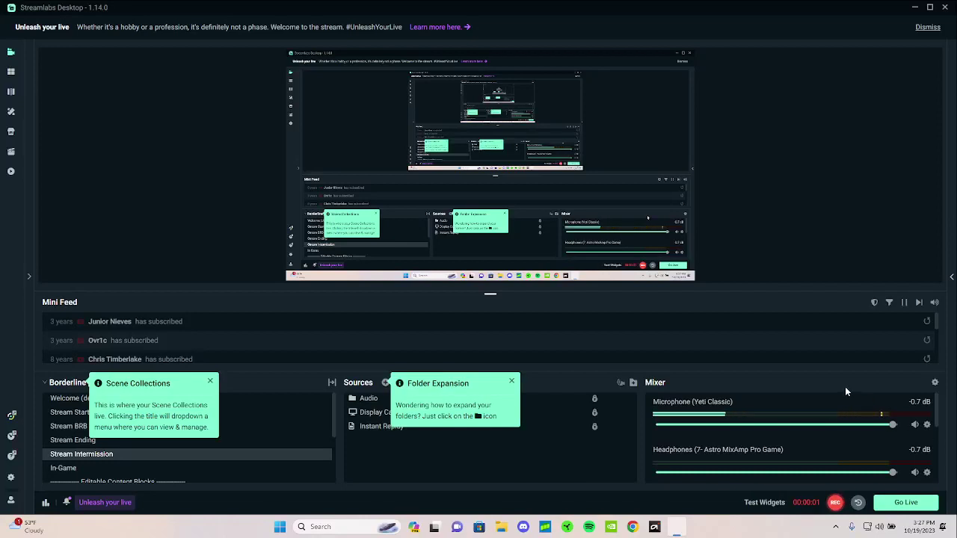
Bring up the Windows Task View desktop overview from the taskbar, closing and reopening it once
left_click(434, 528)
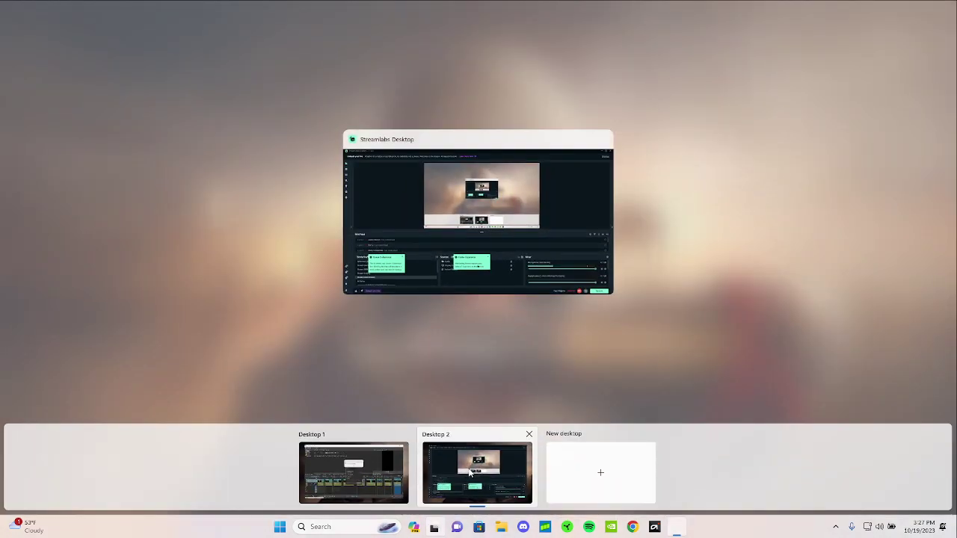
left_click(471, 460)
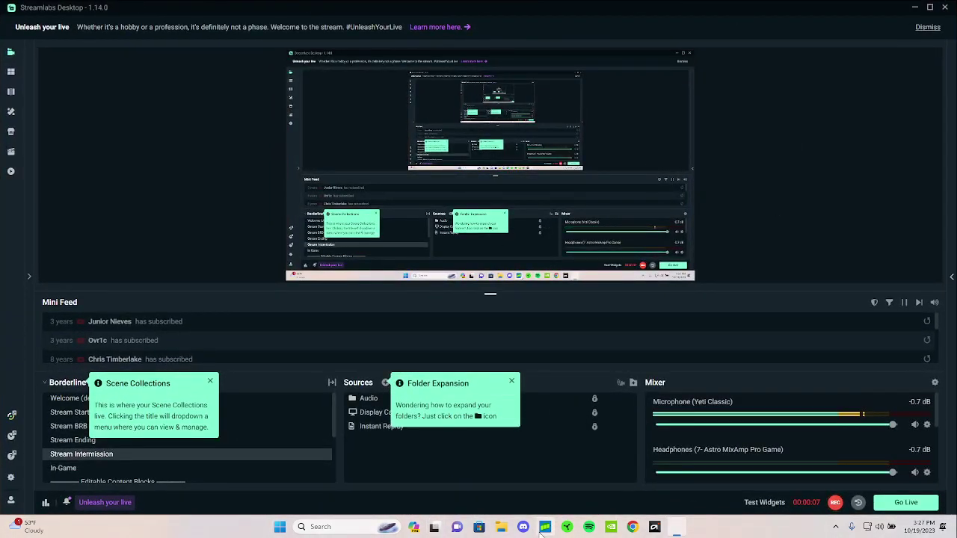
left_click(434, 528)
Switch to Desktop 1 and close the ACM S0025.mp4 render error and the Rendering window
left_click(353, 500)
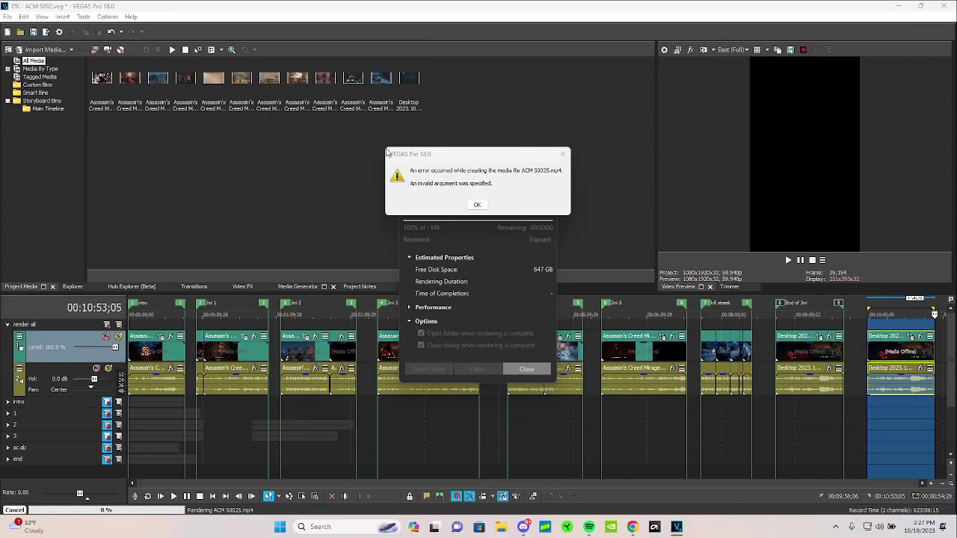
left_click(563, 155)
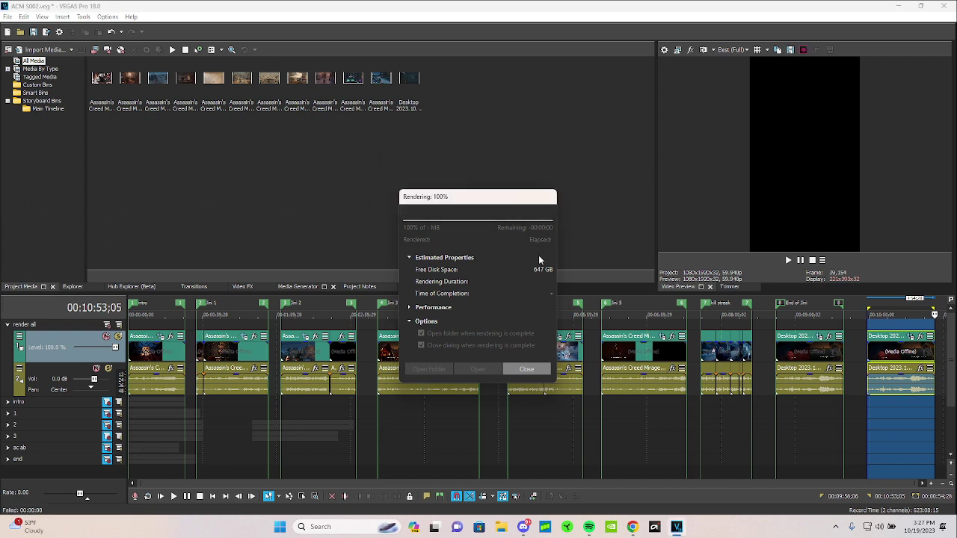
left_click(528, 370)
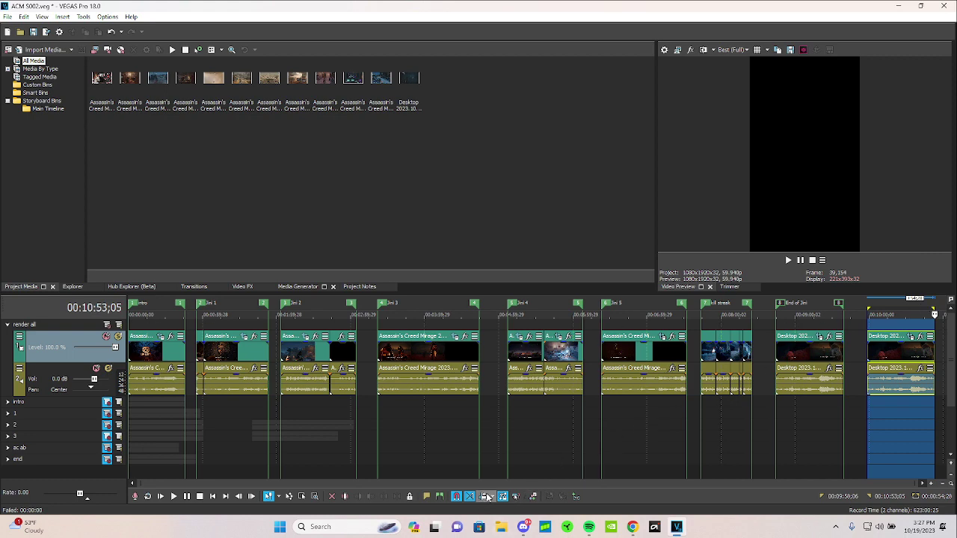
Time-select the final Desktop clip and insert a region named 12685
left_click_drag(533, 483, 677, 484)
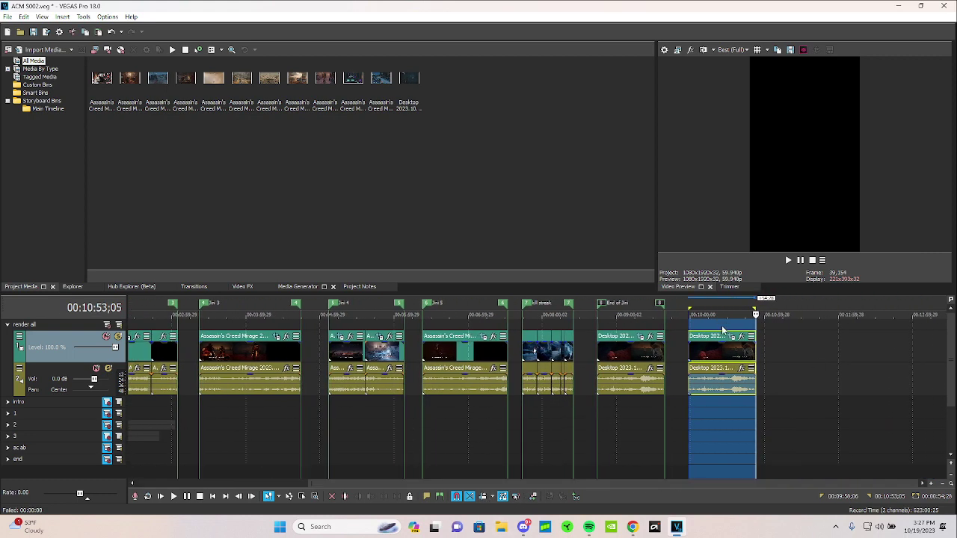
left_click(772, 334)
left_click_drag(772, 334, 688, 344)
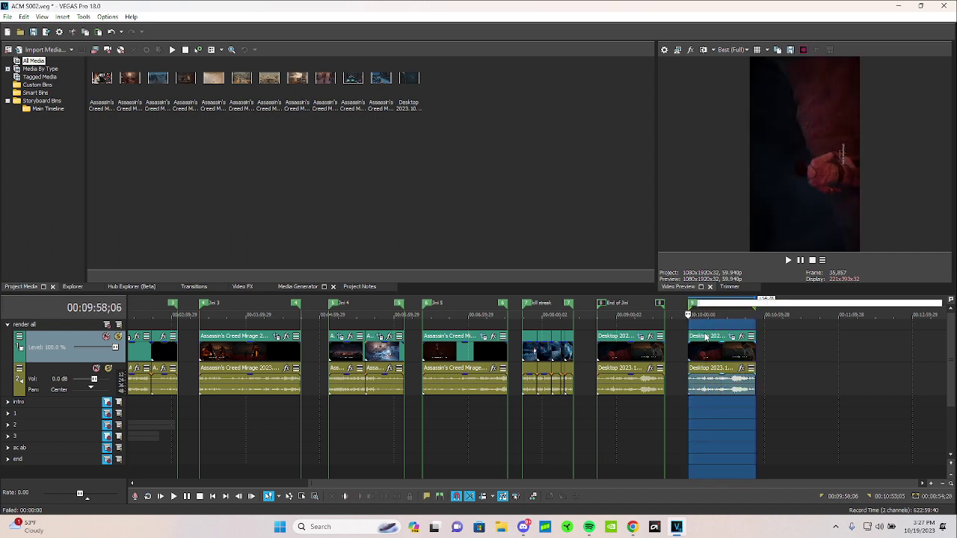
type("126851863254218965498")
Commit the region name 12685 and run the Batch Render script from Tools > Scripting
key("Return")
left_click(83, 16)
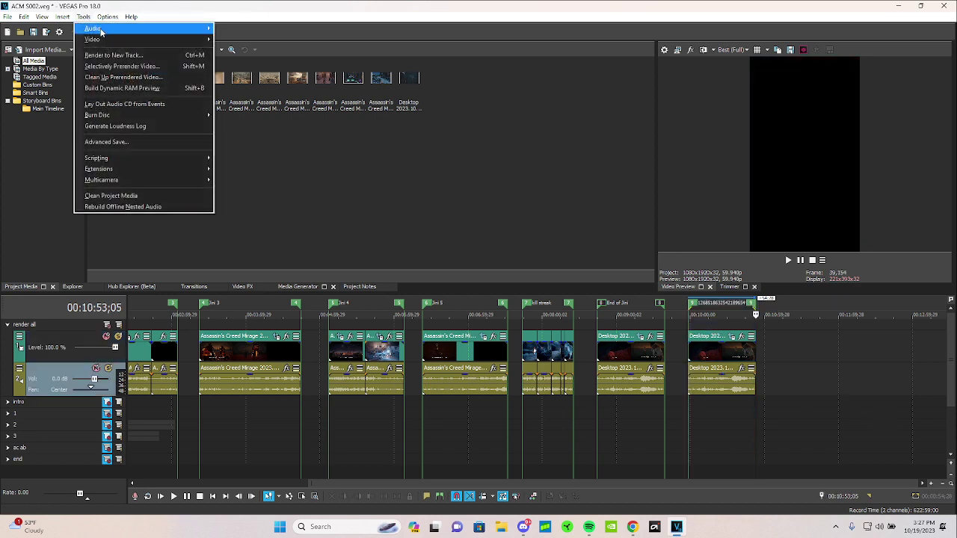
mouse_move(119, 157)
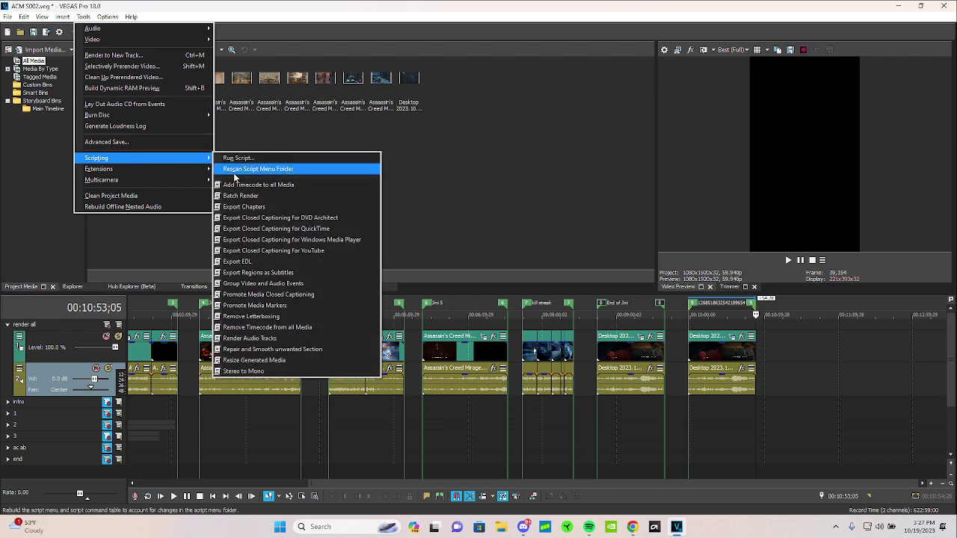
left_click(265, 195)
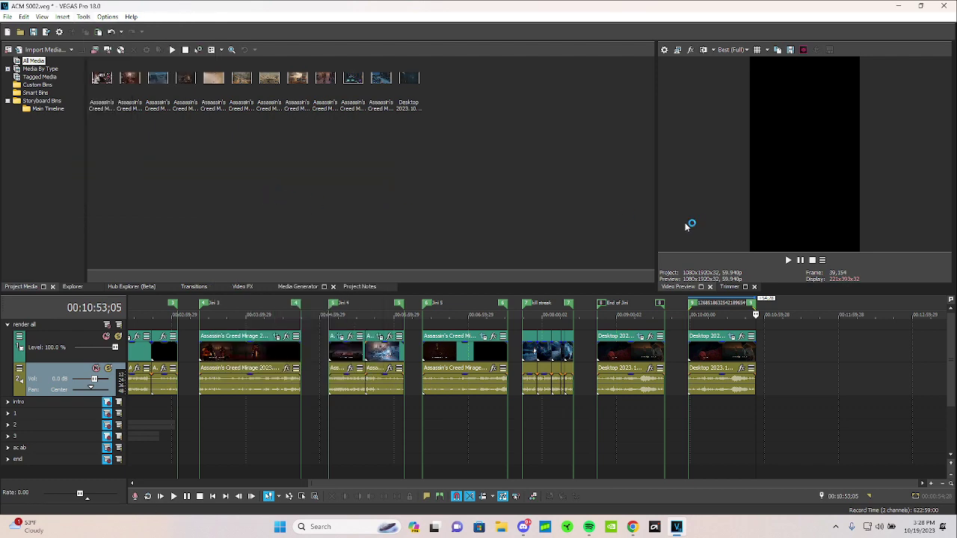
Pick the Internet HD 1080p 59.94fps (NVENC)YTS template with Render Regions, then cancel the batch render
scroll(375, 281, "down", 3)
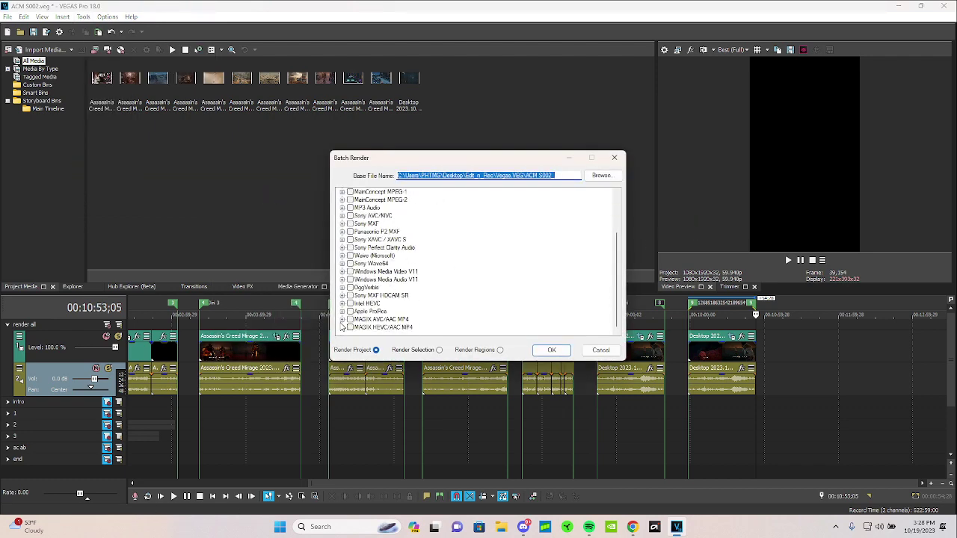
left_click(343, 328)
scroll(440, 281, "down", 3)
scroll(440, 281, "down", 6)
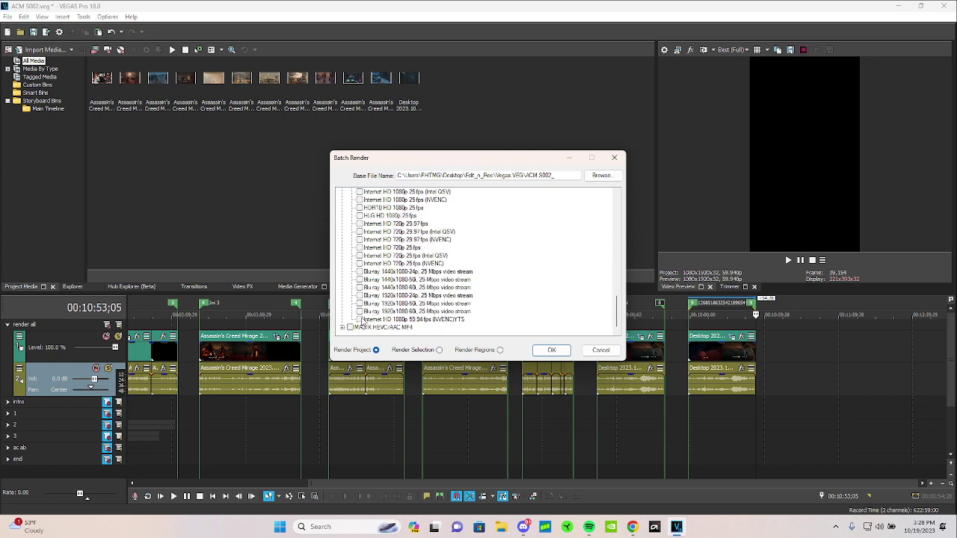
left_click(500, 350)
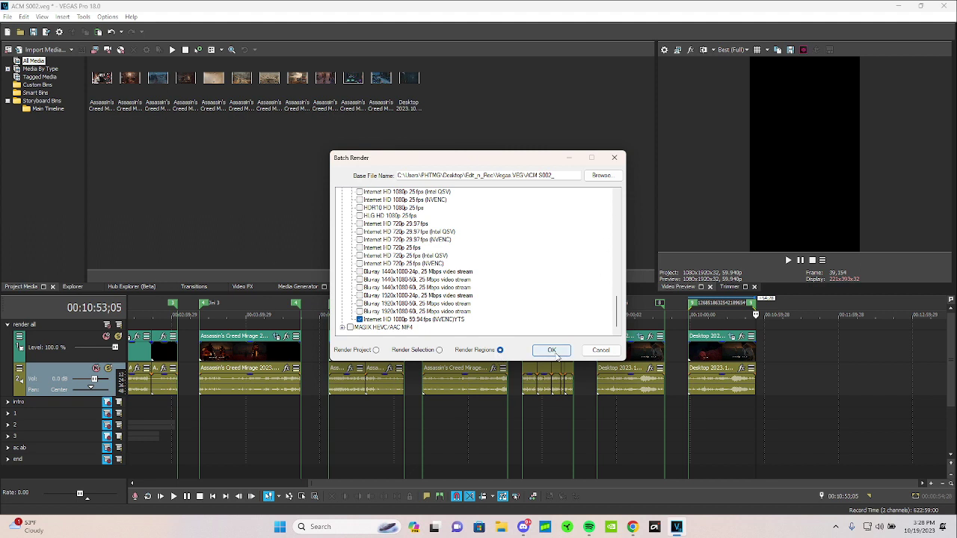
left_click(608, 353)
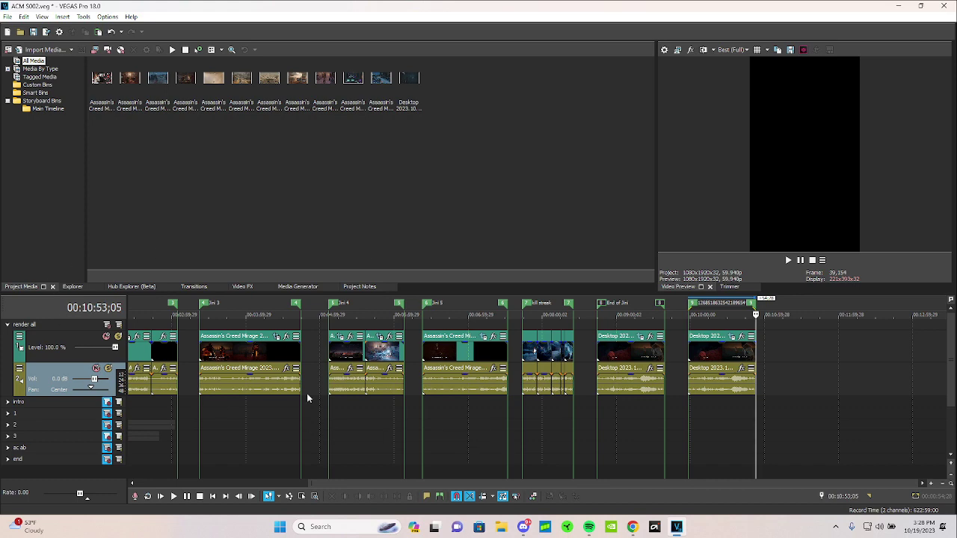
Zoom out and widen the timeline scrollbar so every clip through the 12685 region shows
scroll(287, 431, "down", 8)
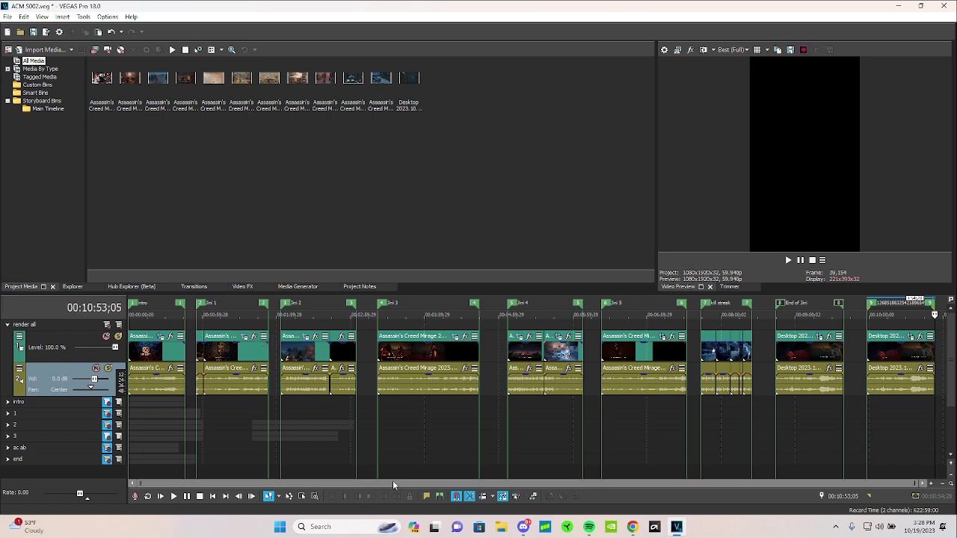
scroll(393, 481, "up", 3)
left_click_drag(564, 483, 567, 483)
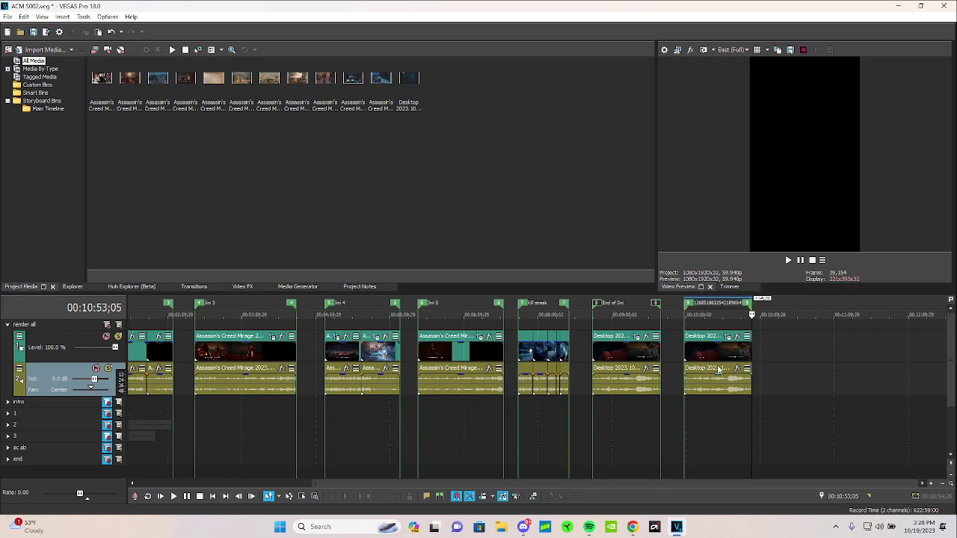
left_click(6, 17)
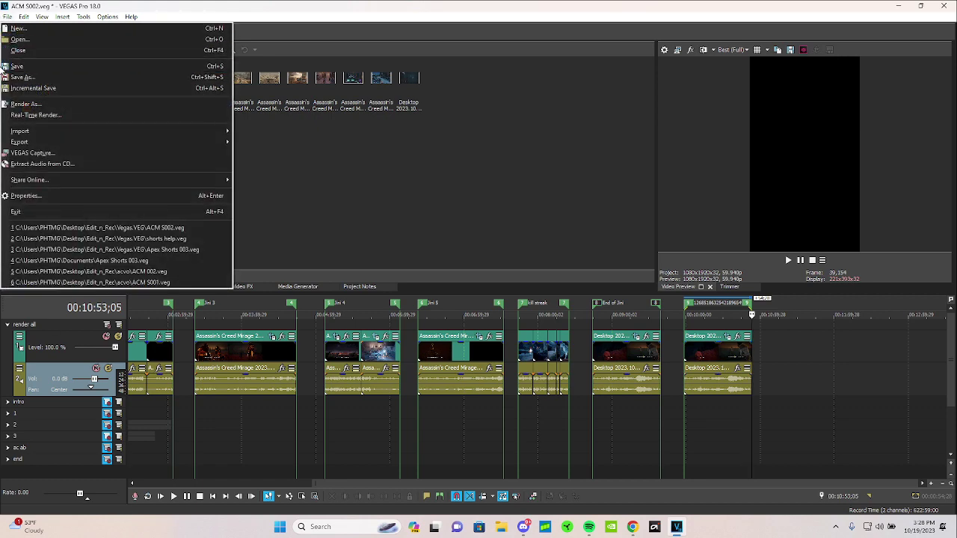
left_click(350, 189)
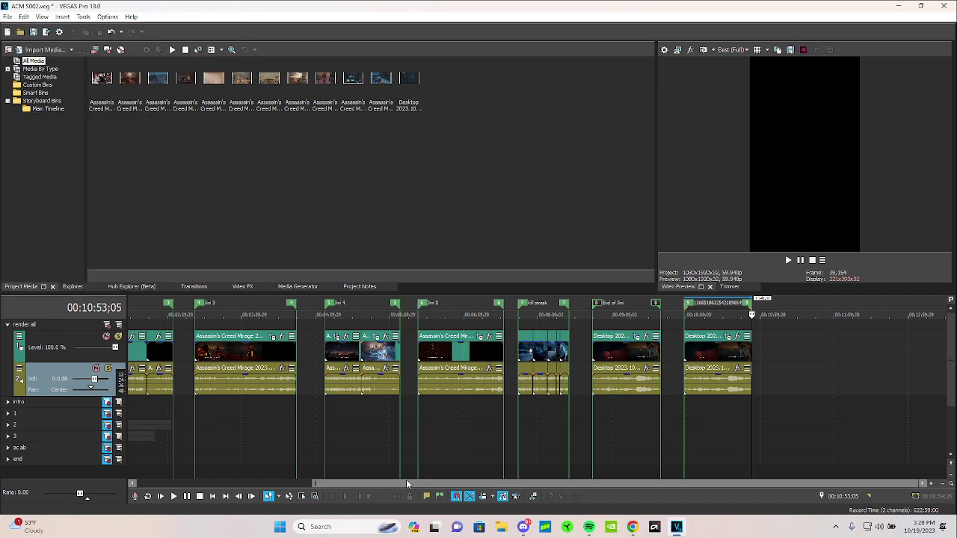
left_click_drag(406, 483, 133, 457)
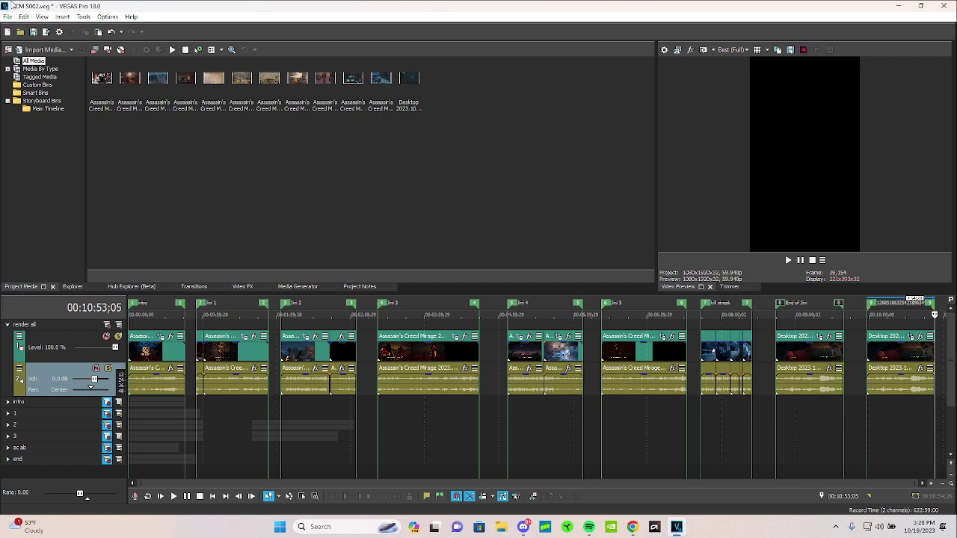
Open Render As and inspect the 1080p, 60FPS Temp. template's settings without changing them
left_click(6, 18)
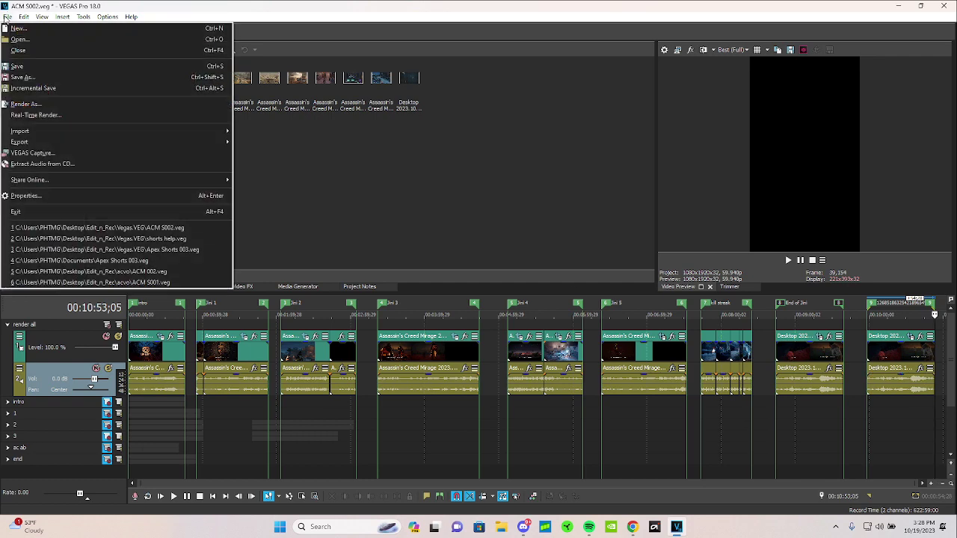
left_click(26, 105)
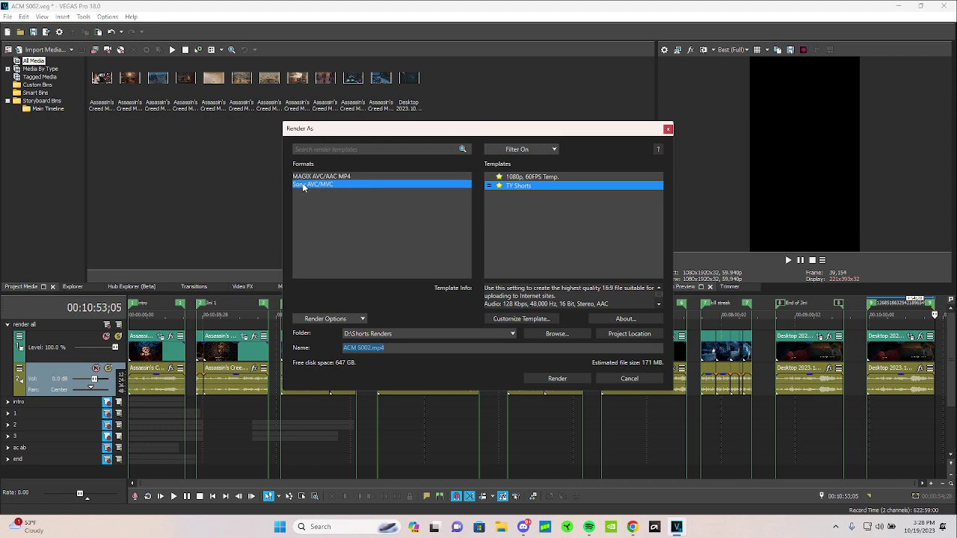
left_click(540, 178)
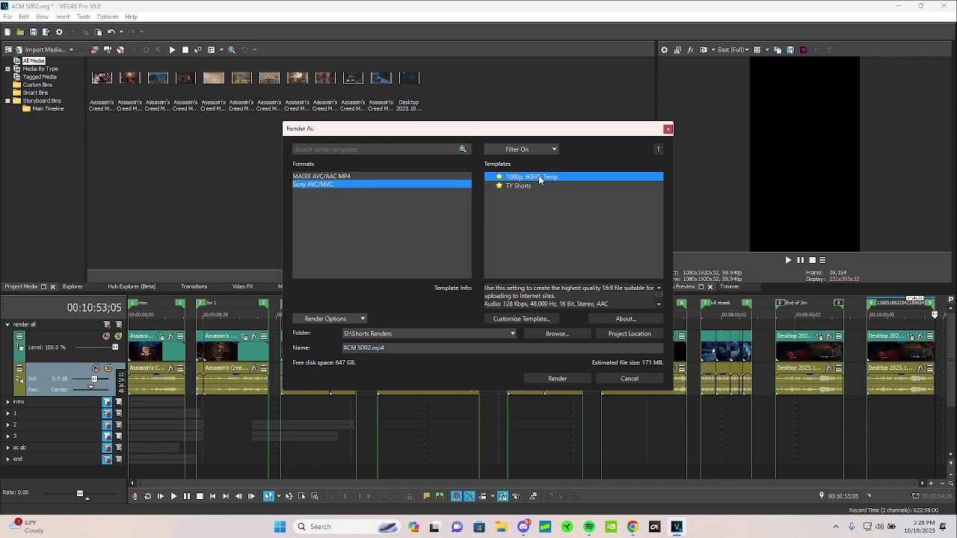
left_click(526, 319)
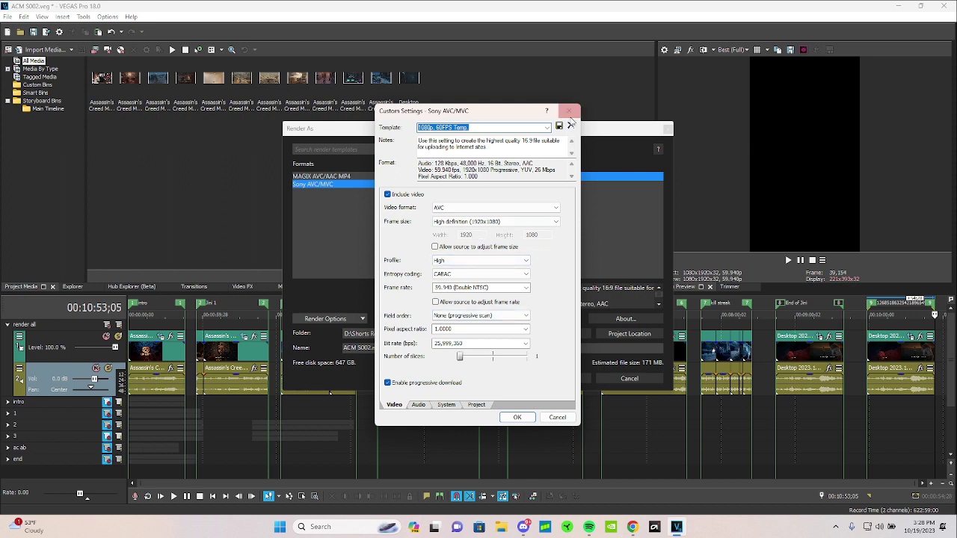
left_click(570, 112)
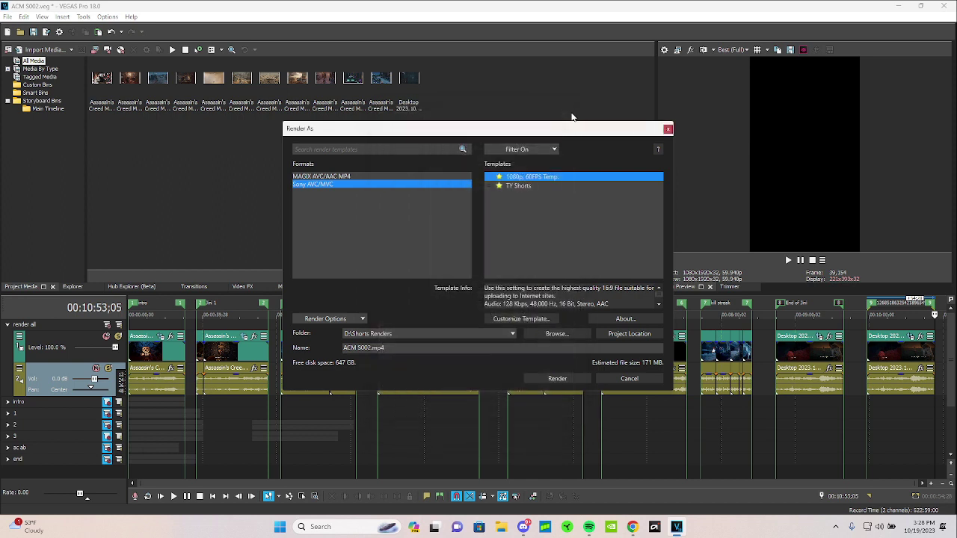
Review the TY Shorts 1080x1920 template's settings, then render ACM S002.mp4 over the existing file
left_click(531, 187)
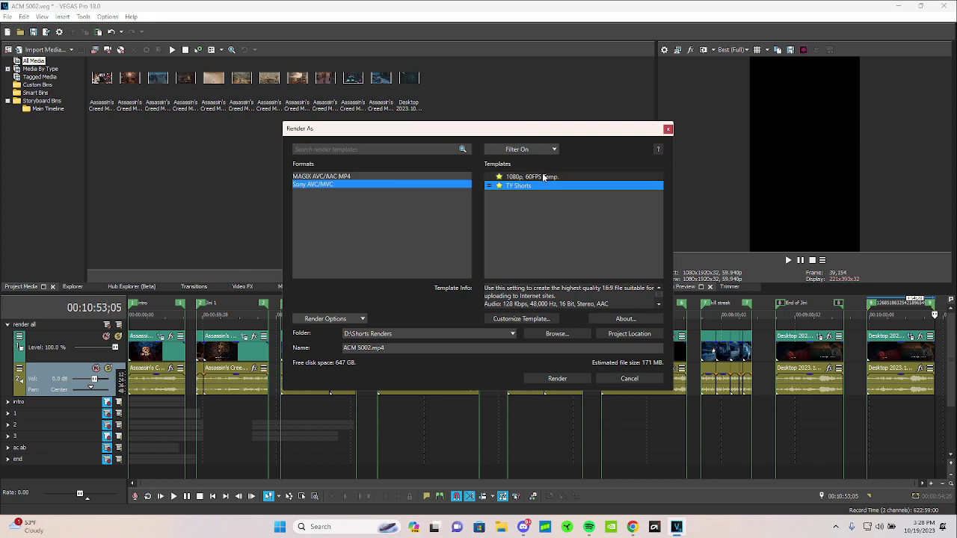
left_click(520, 317)
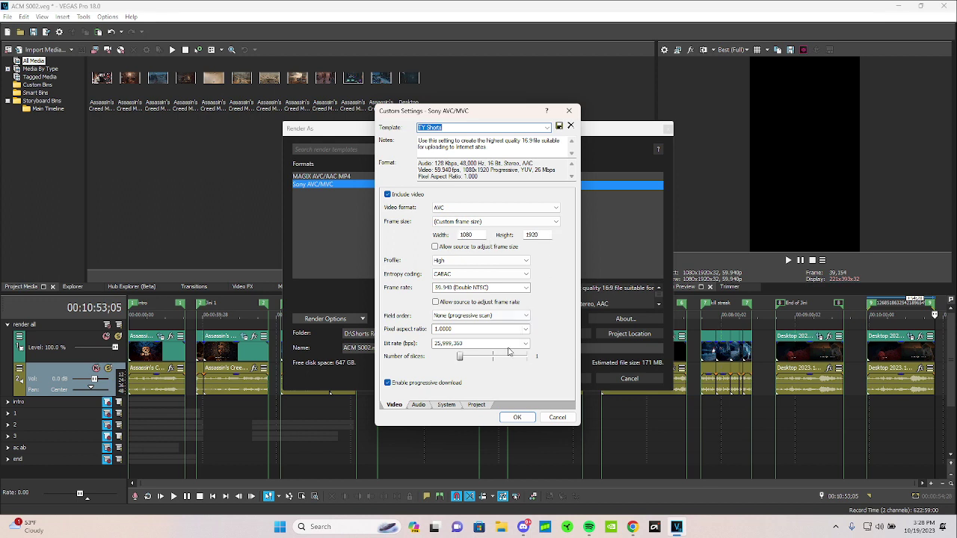
left_click(485, 406)
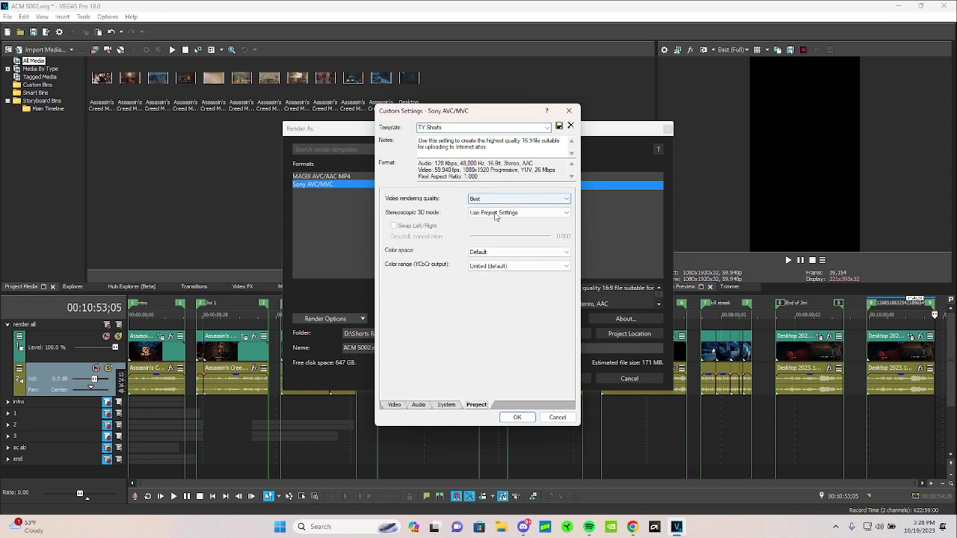
left_click(394, 404)
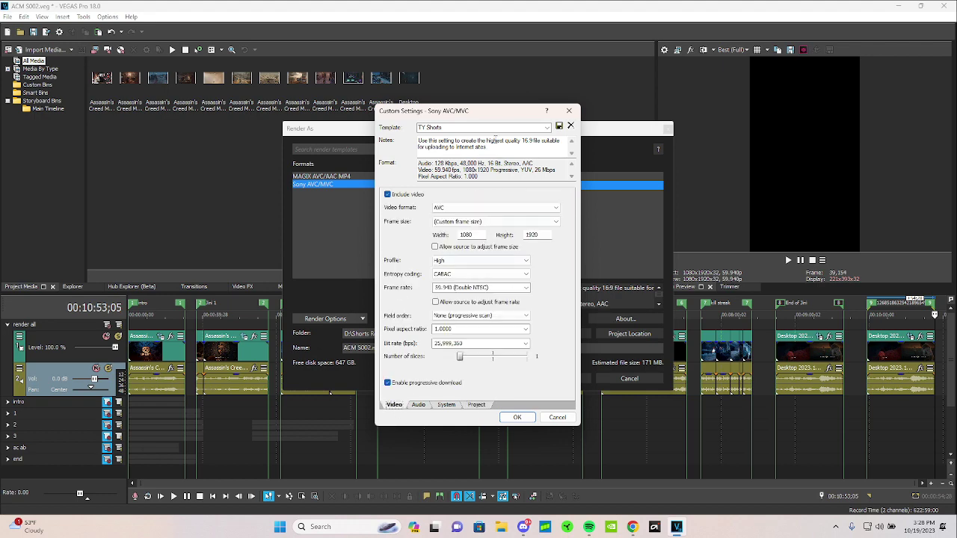
left_click(557, 417)
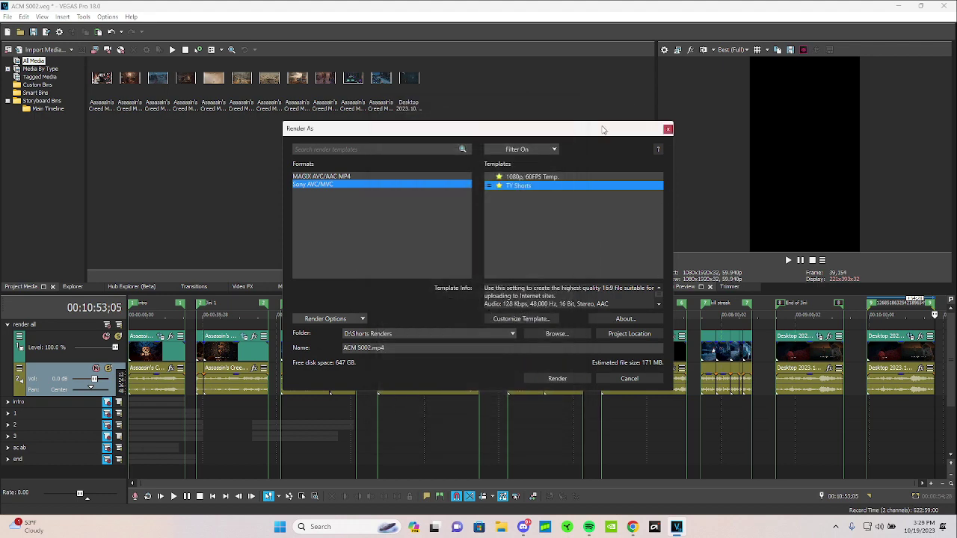
left_click(558, 379)
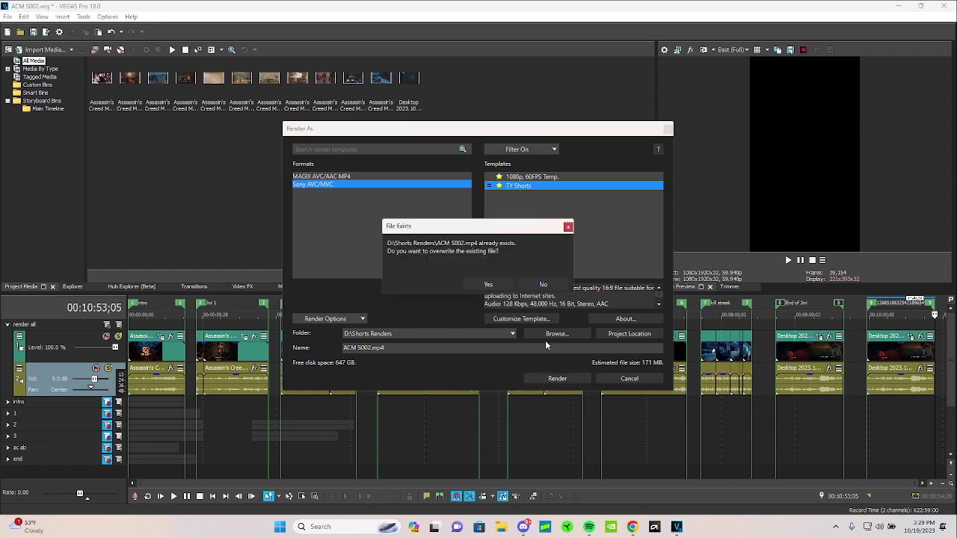
left_click(488, 285)
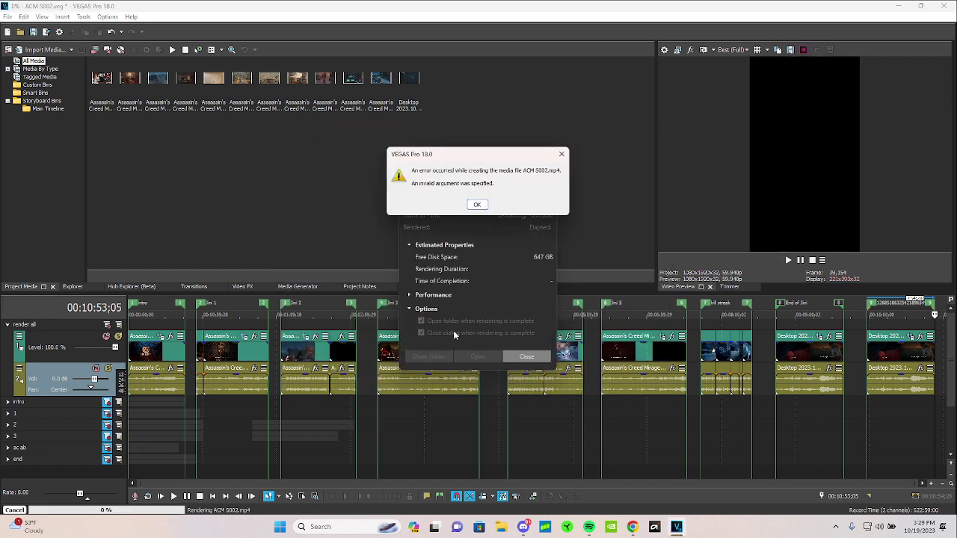
Close the failed render, then open MAGIX AVC/AAC MP4's Internet HD 1080p 59.94 fps (NVENC)YTS template settings
left_click(478, 205)
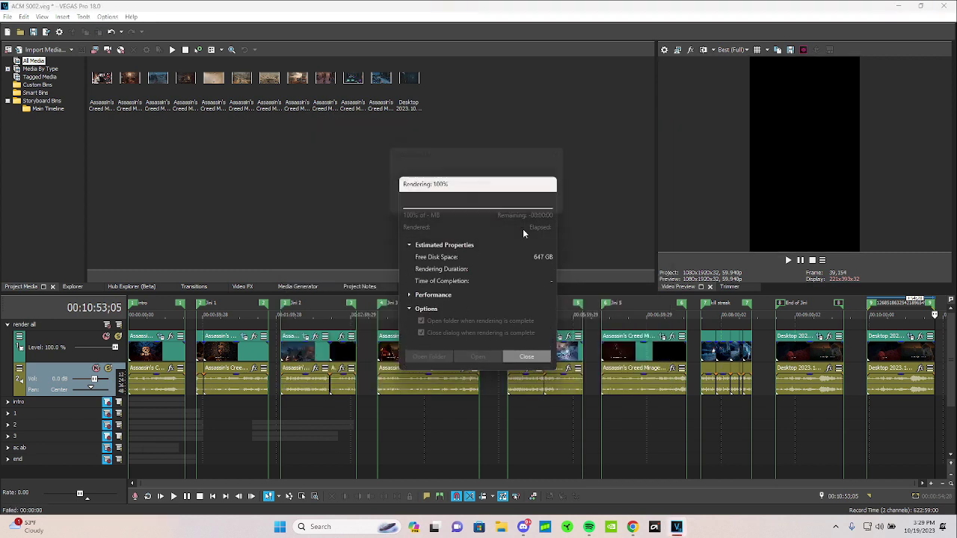
left_click(526, 357)
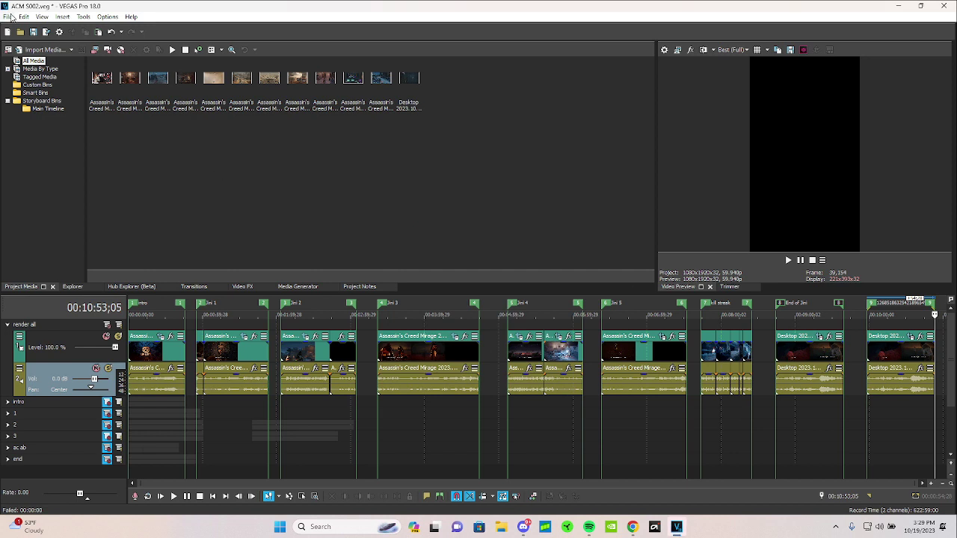
left_click(9, 17)
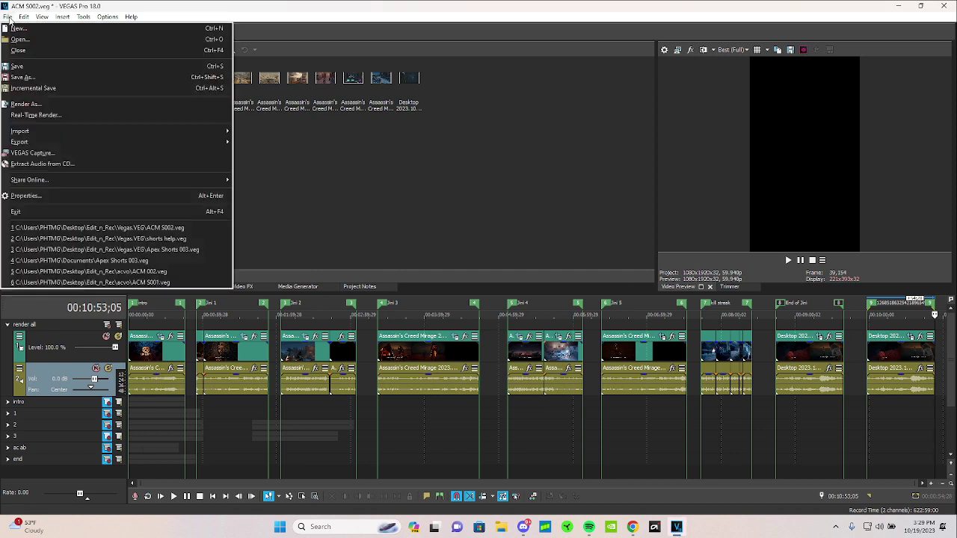
left_click(44, 106)
left_click(356, 176)
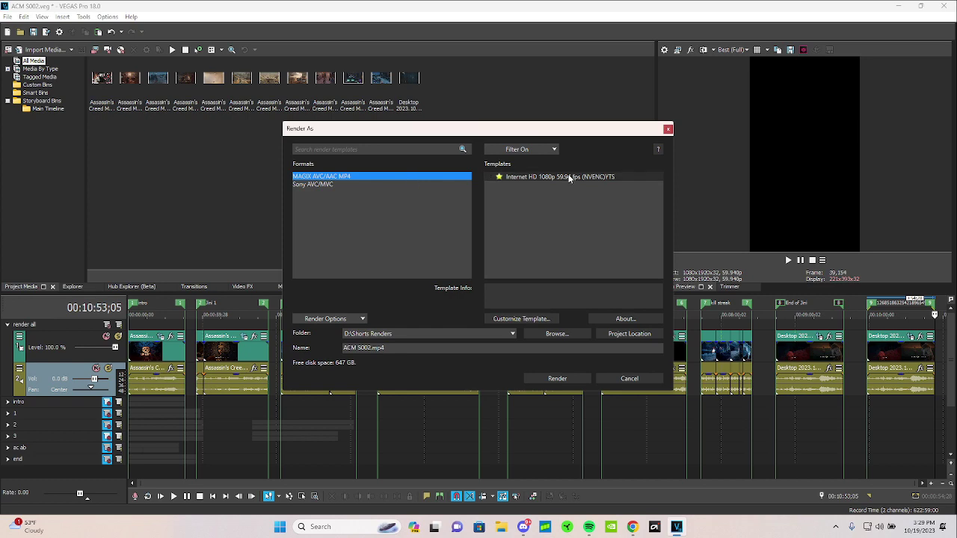
left_click(620, 176)
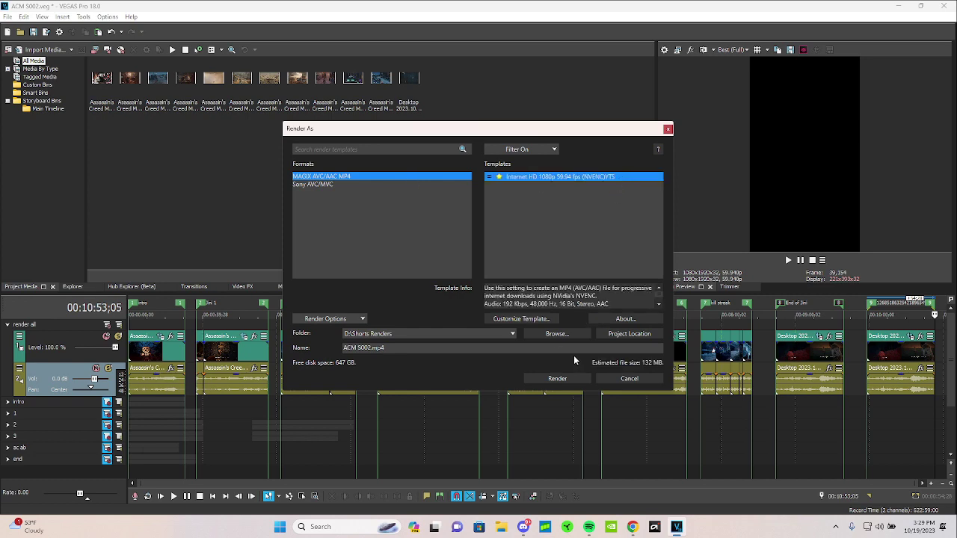
left_click(537, 320)
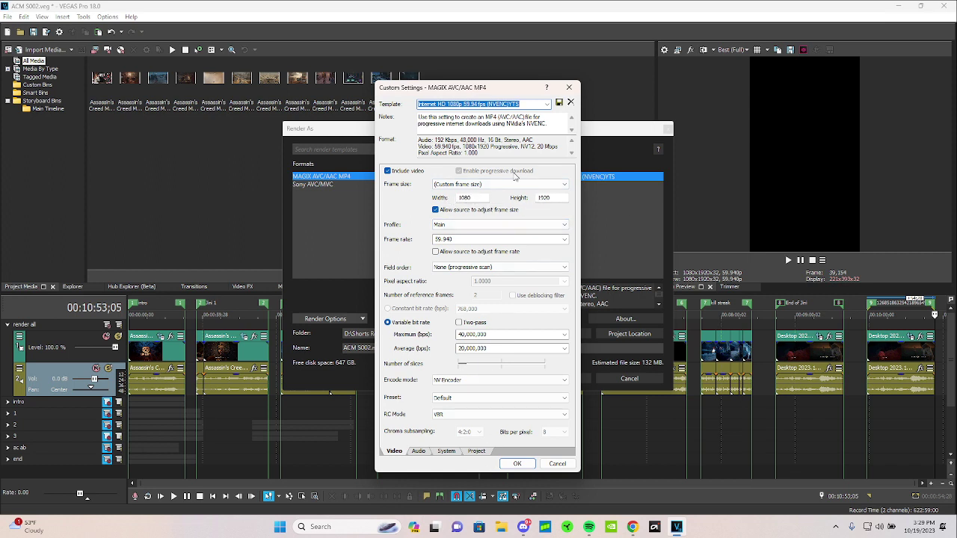
Check the Project tab's Video rendering quality, leave Use Project Settings, and close Custom Settings
left_click(477, 451)
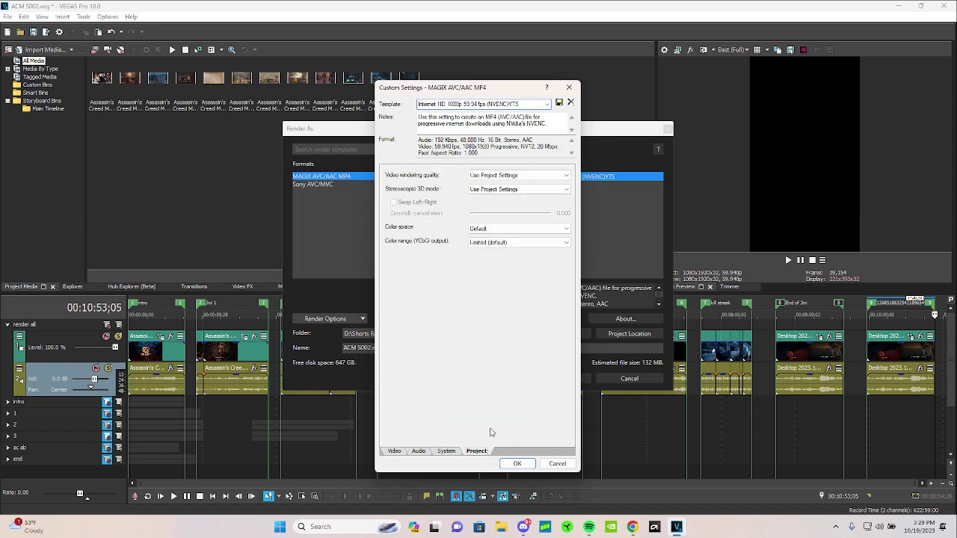
left_click(499, 177)
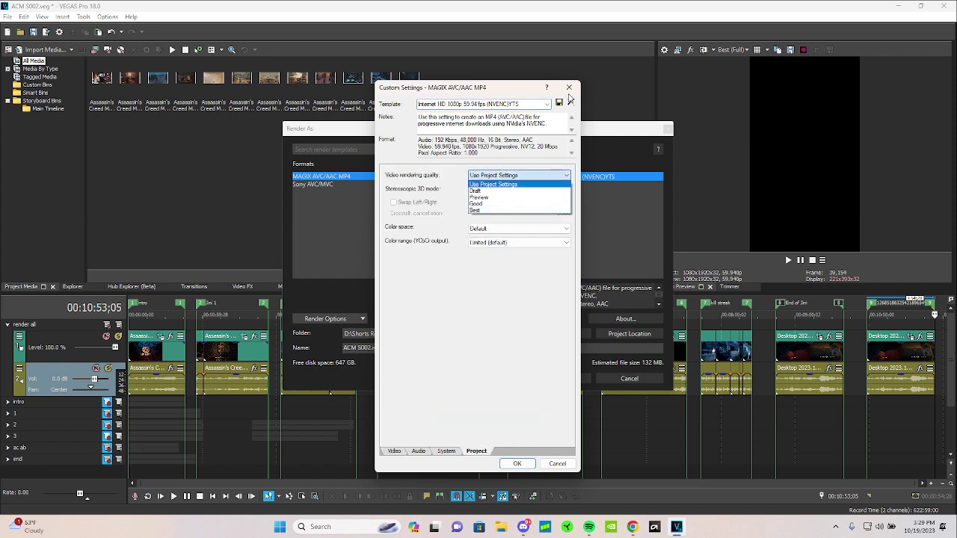
left_click(571, 89)
left_click(570, 89)
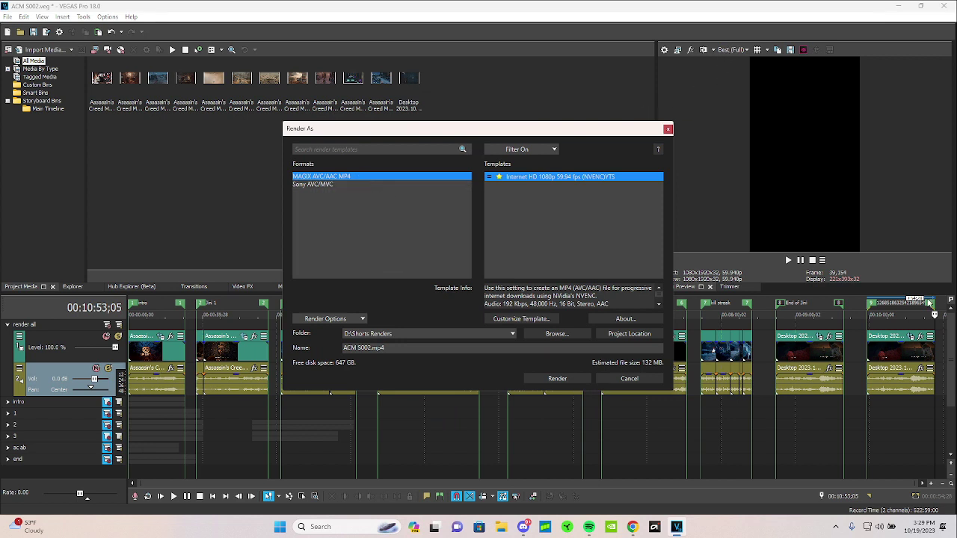
Close Render As, time-select the last region, and reopen Render As with the 1080p, 60FPS Temp. template
left_click(667, 132)
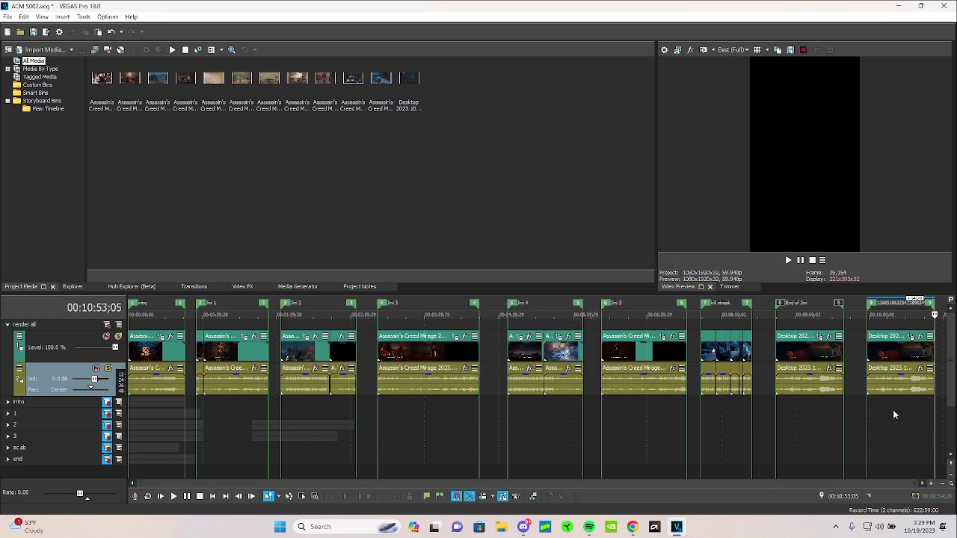
left_click_drag(865, 417, 934, 419)
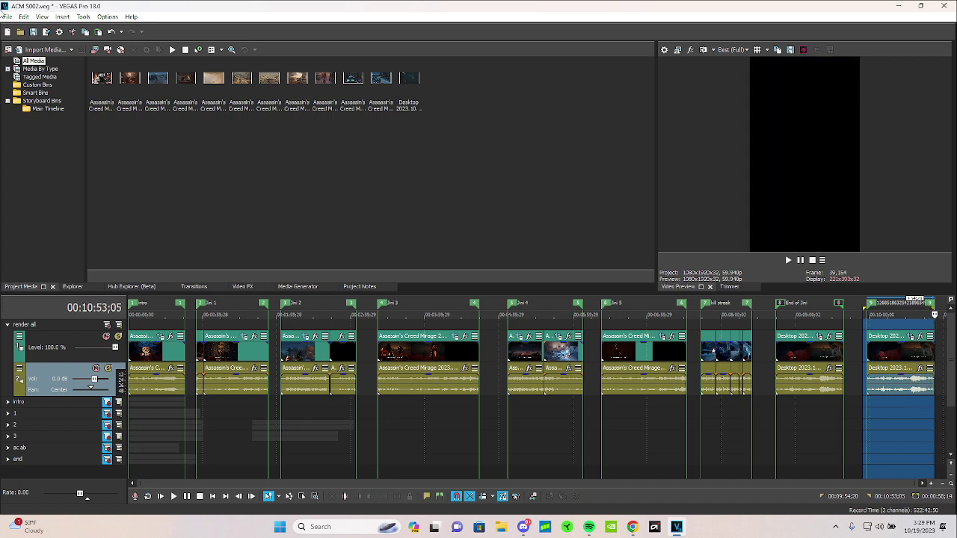
left_click(6, 15)
left_click(29, 102)
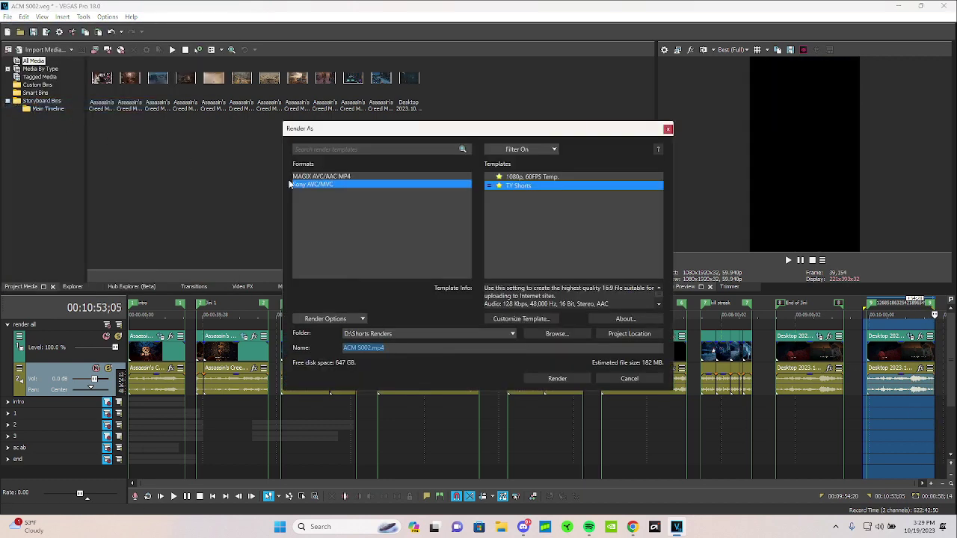
left_click(550, 176)
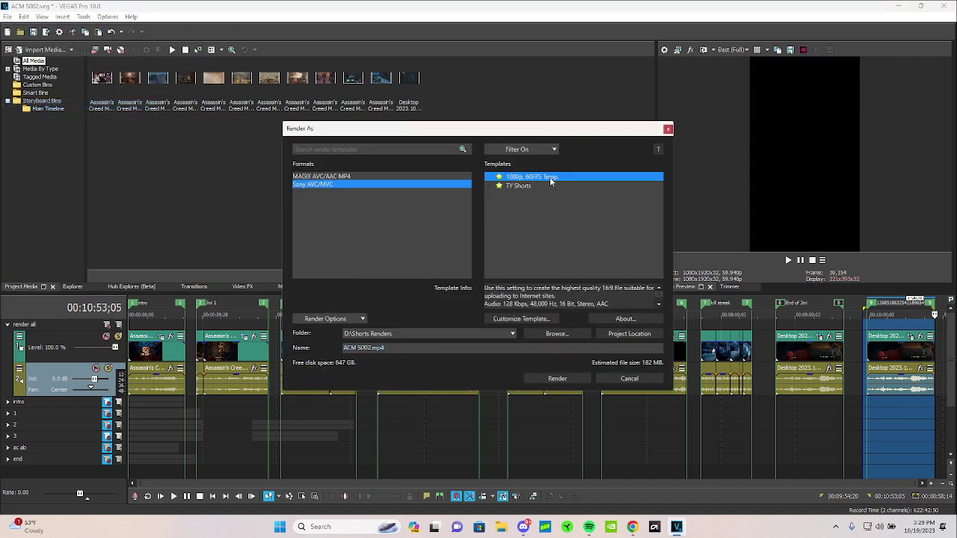
Render the selection to ACM S0025.mp4 instead of overwriting, then cancel it at 6%
left_click(560, 379)
left_click(543, 285)
type("2")
left_click(557, 379)
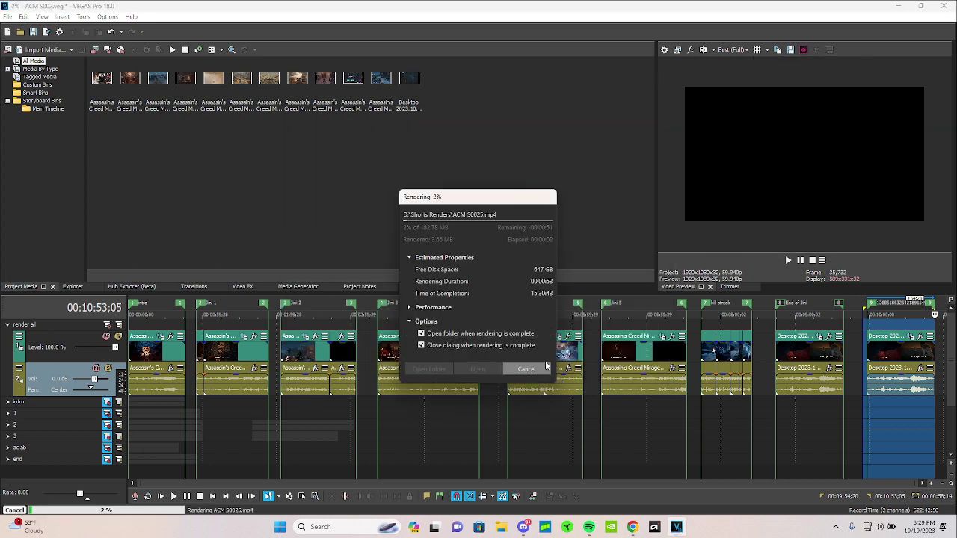
left_click(542, 366)
left_click(556, 293)
left_click(527, 369)
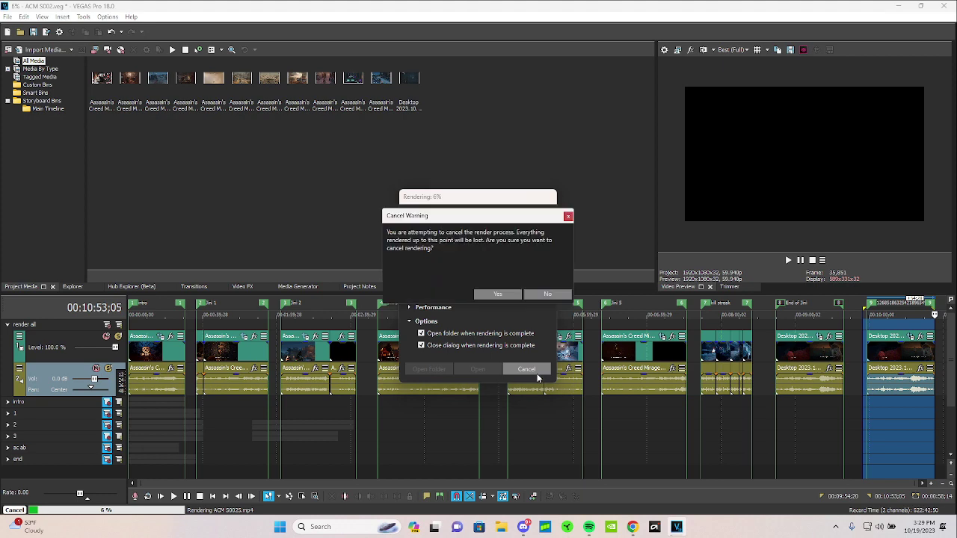
left_click(498, 294)
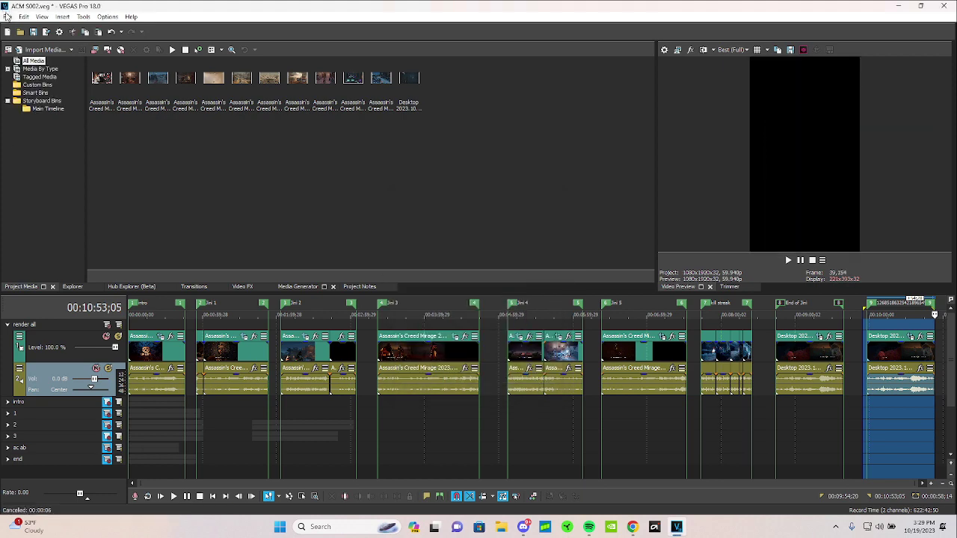
left_click(7, 17)
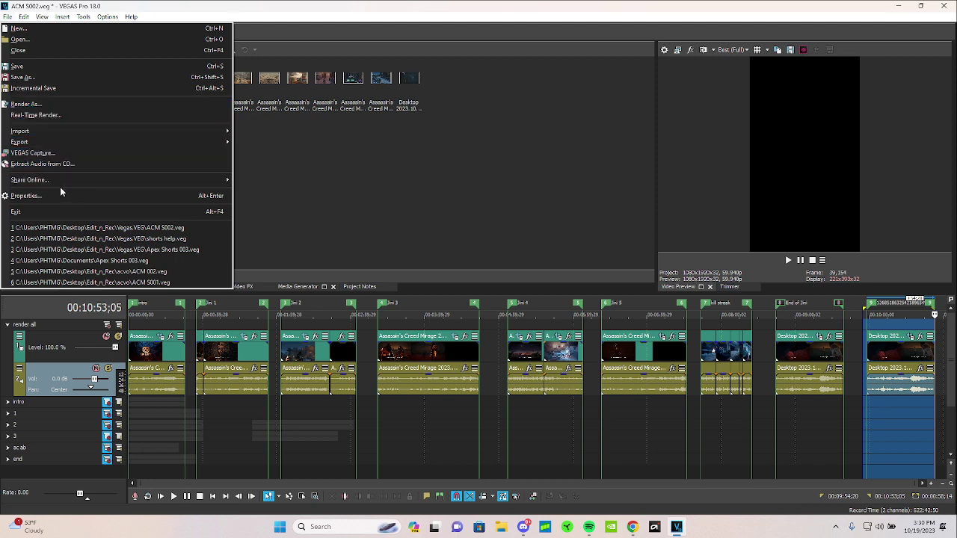
mouse_move(52, 183)
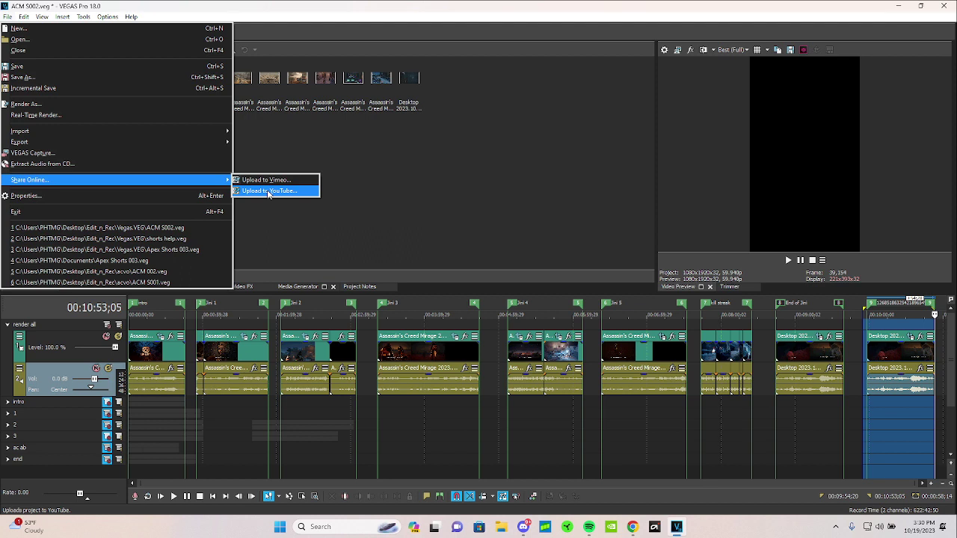
Close the open menu, clear the timeline selection, and open Render As on the Shorts template
left_click(566, 223)
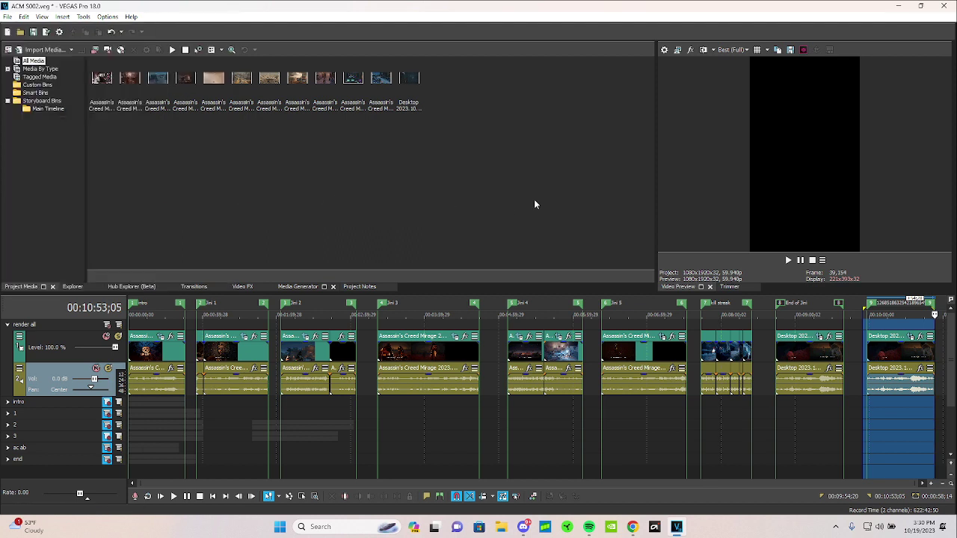
left_click(897, 351)
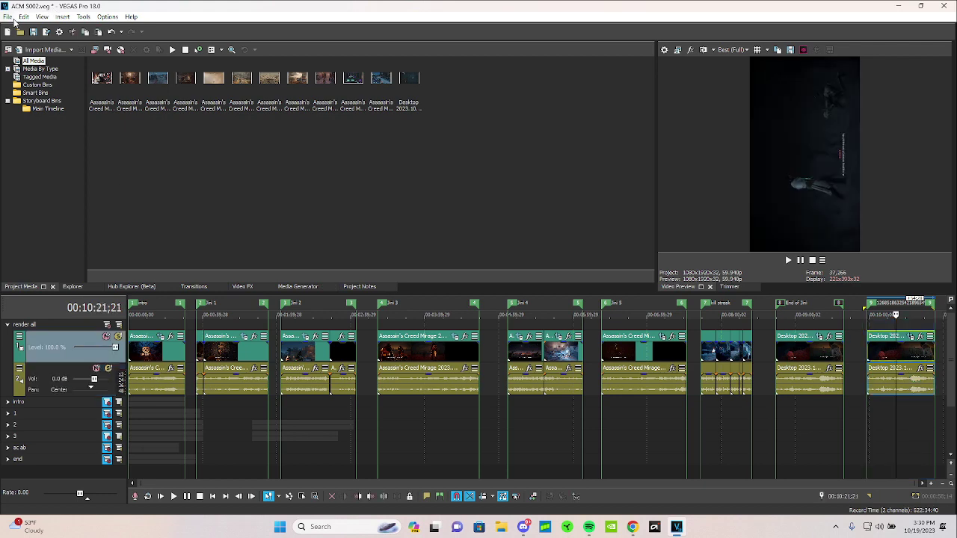
left_click(24, 17)
mouse_move(8, 16)
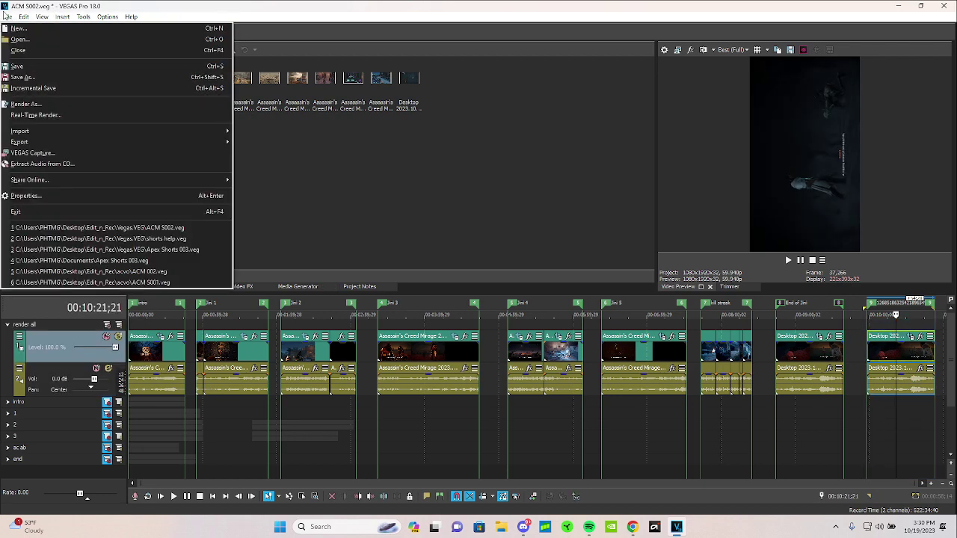
left_click(25, 105)
left_click(328, 185)
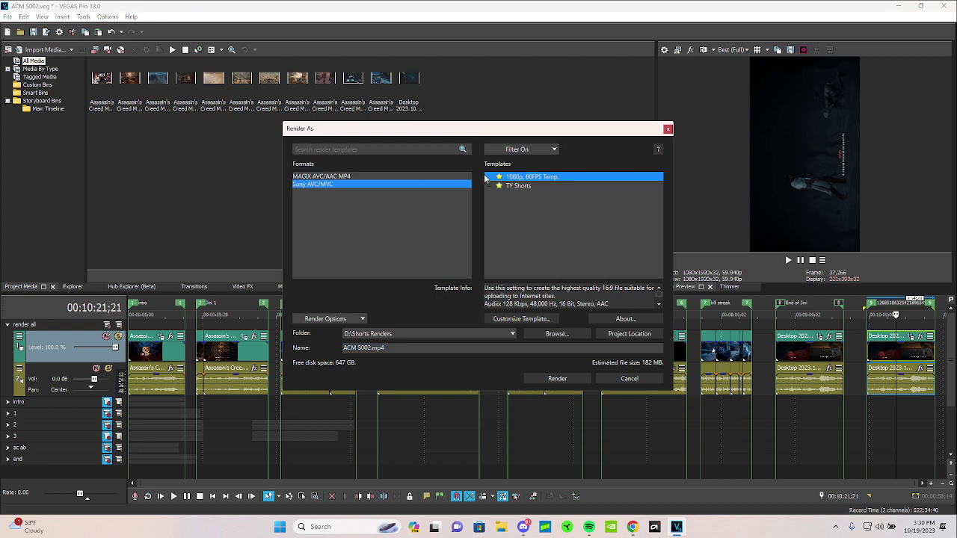
left_click(535, 186)
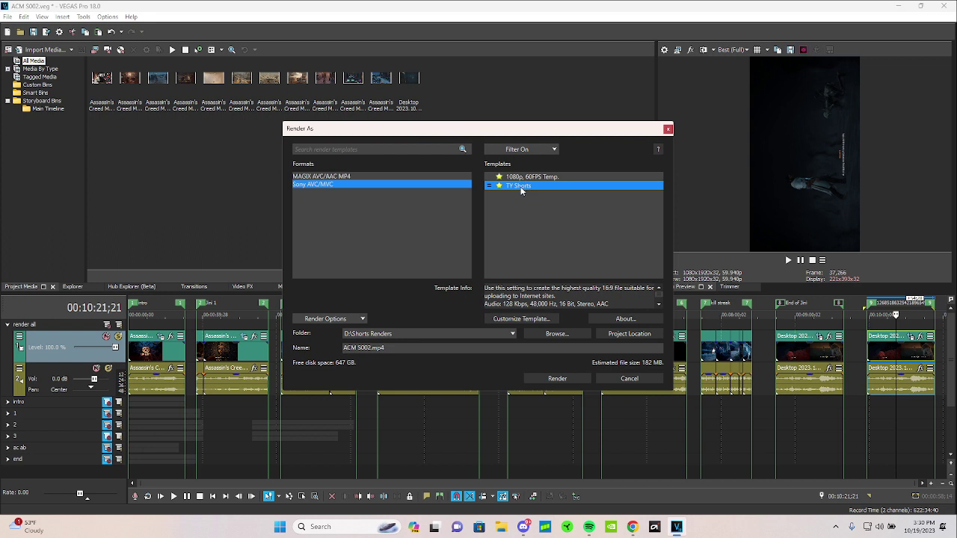
Review the MAGIX AVC/AAC MP4 Internet HD 1080p NVENC template's settings, then close Render As unrendered
left_click(359, 174)
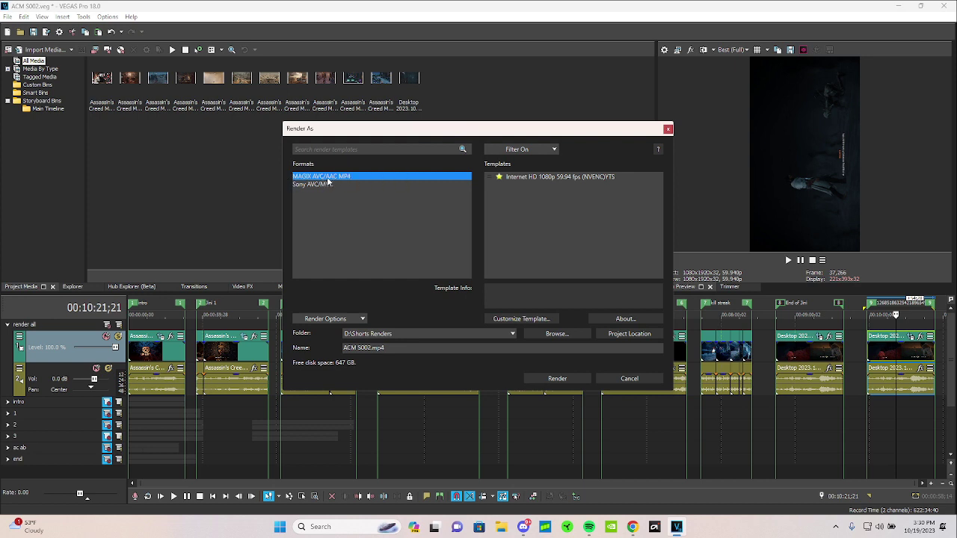
left_click(547, 178)
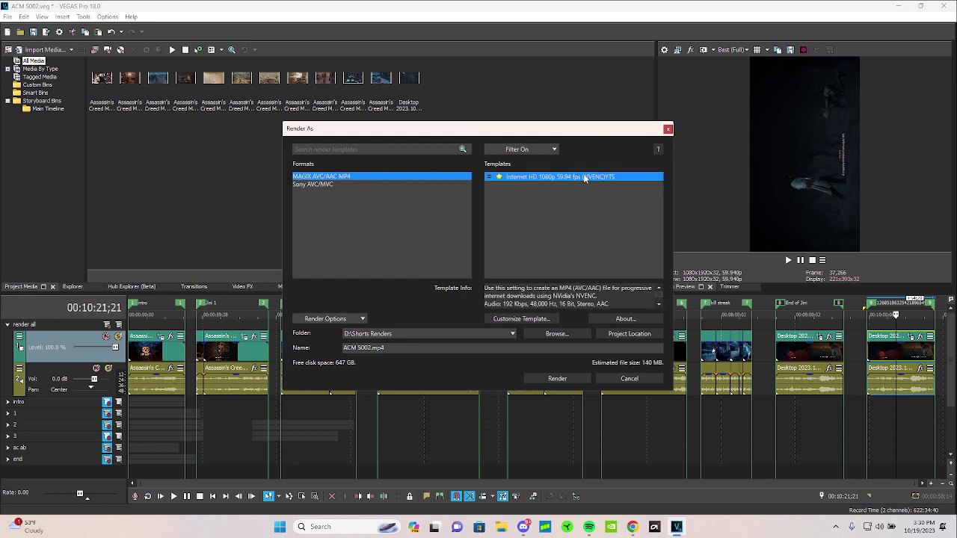
left_click(550, 319)
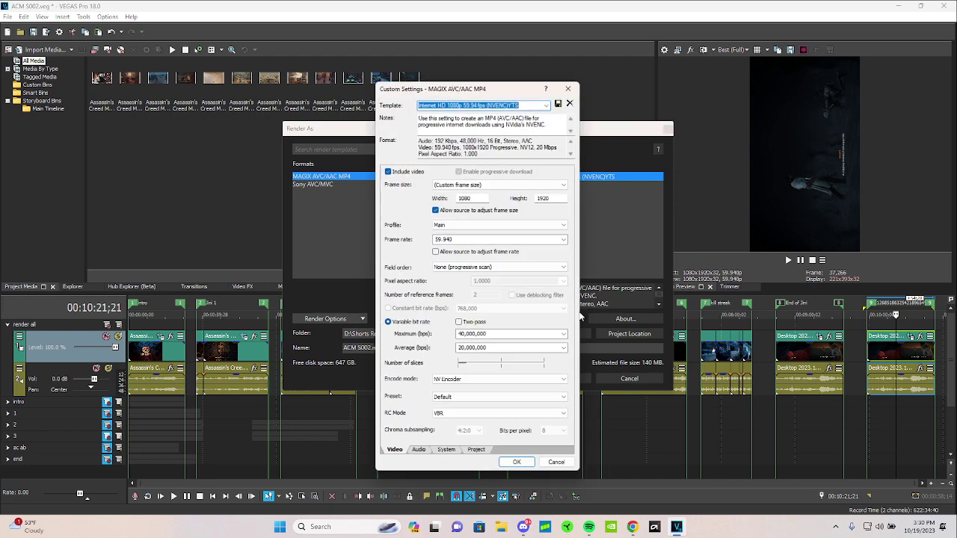
left_click(569, 87)
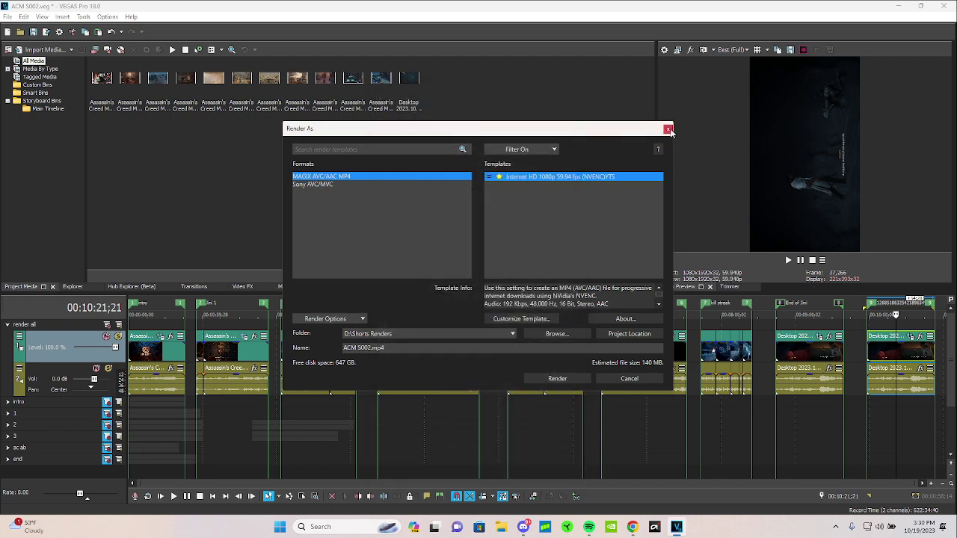
left_click(668, 130)
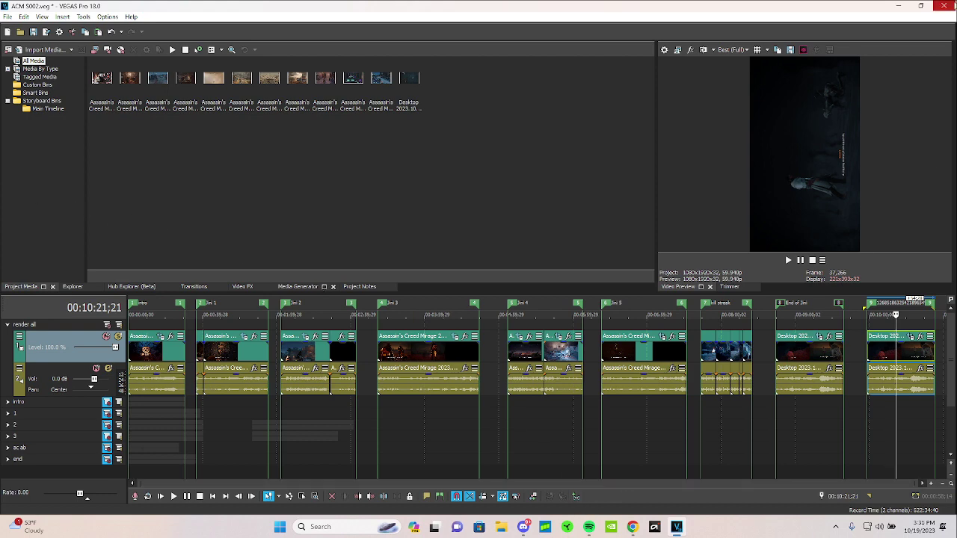
Quit VEGAS Pro without saving the project and switch to Desktop 2 showing Streamlabs Desktop
left_click(944, 5)
left_click(502, 213)
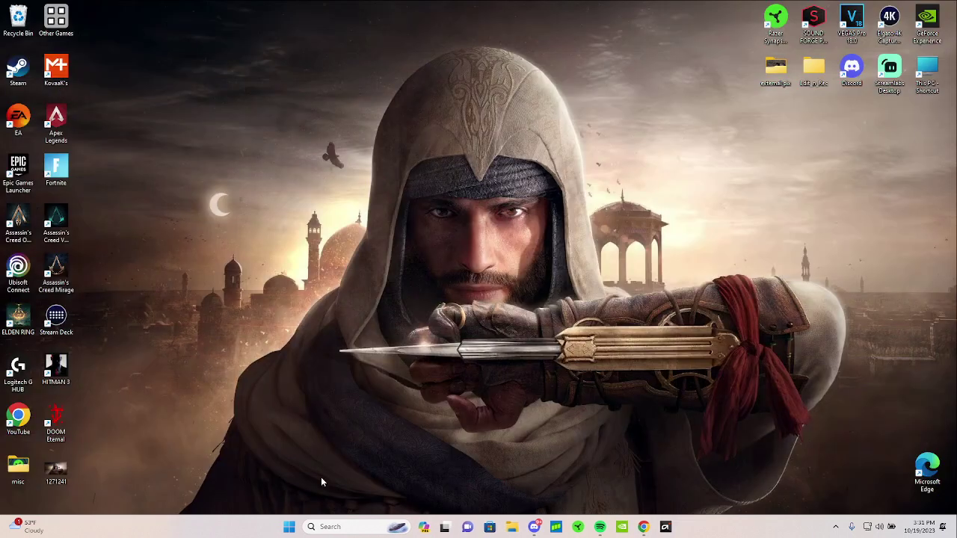
left_click(449, 529)
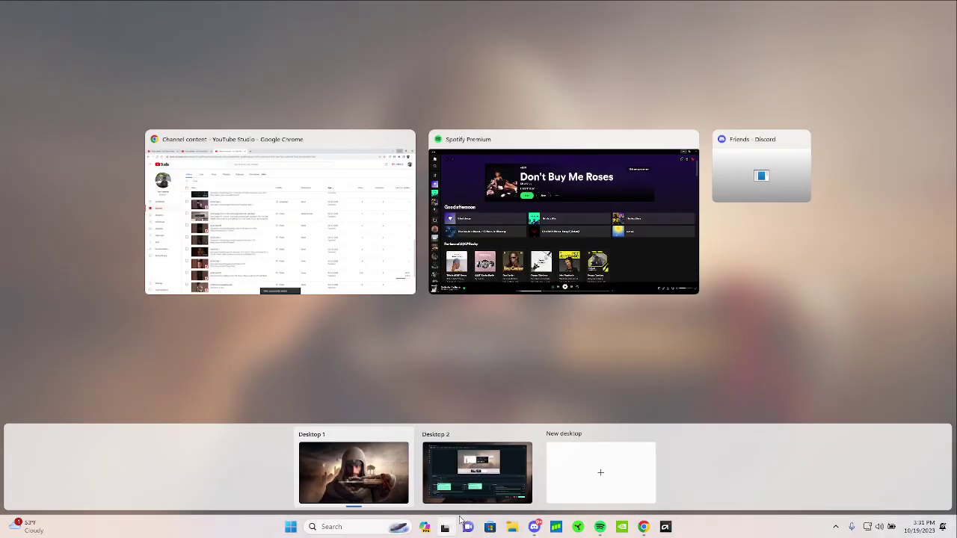
left_click(471, 482)
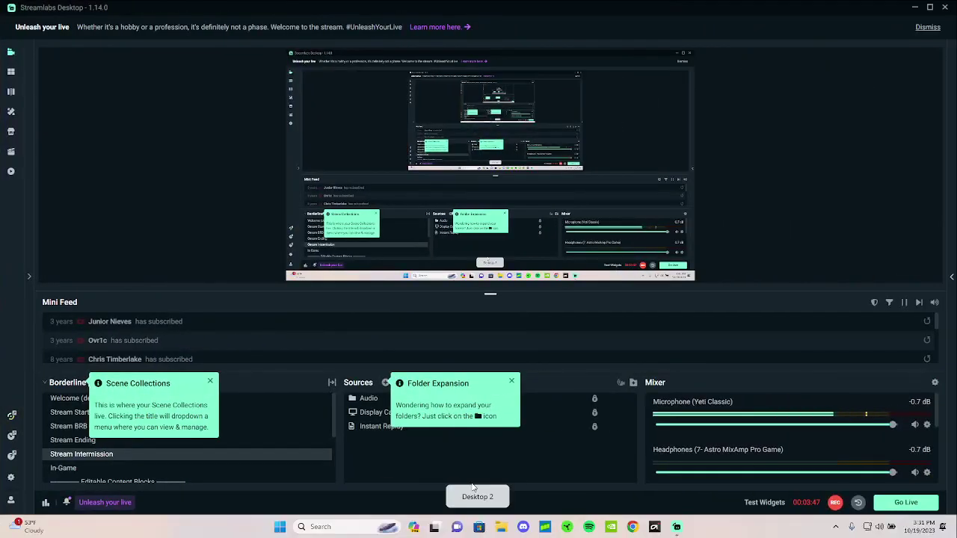